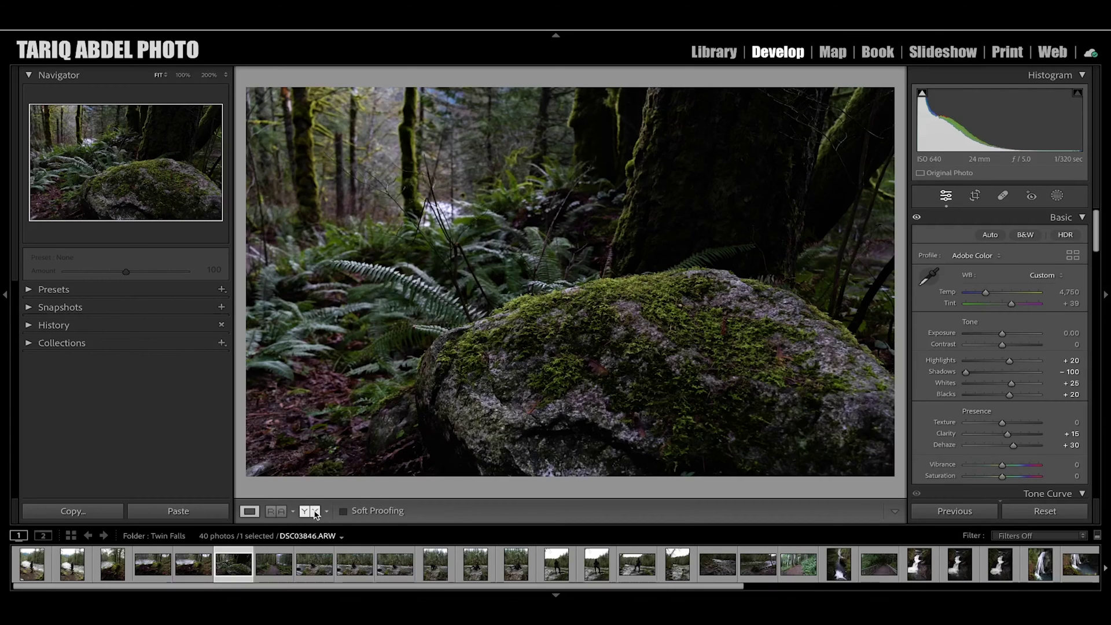
Step: View the edited boulder photo beside its original in Before/After, then return to the single Loupe view
left_click(315, 513)
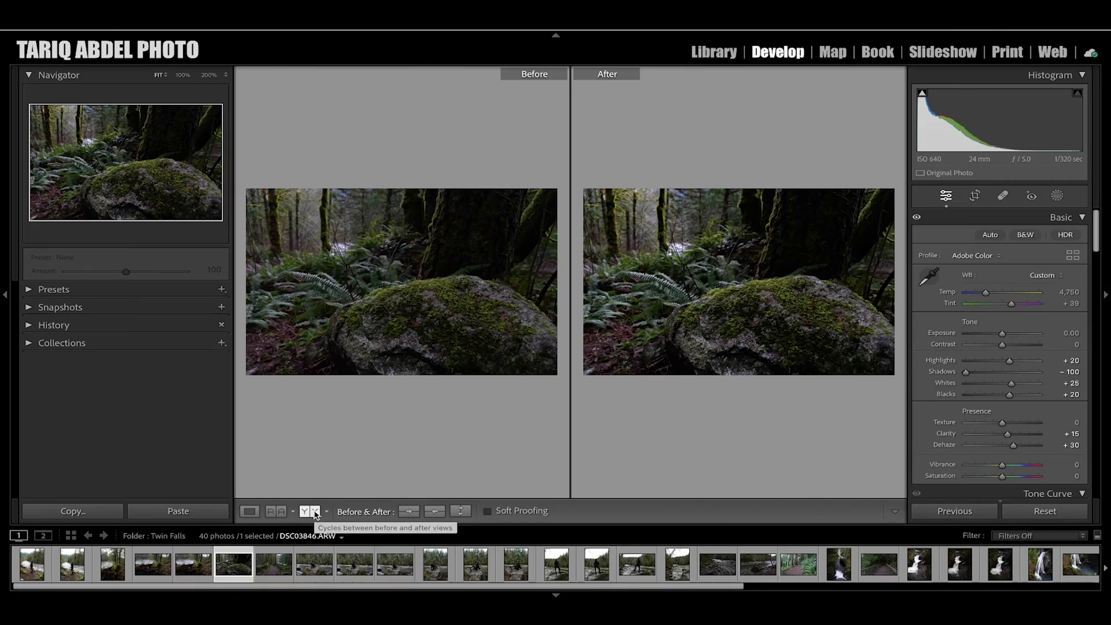
left_click(249, 511)
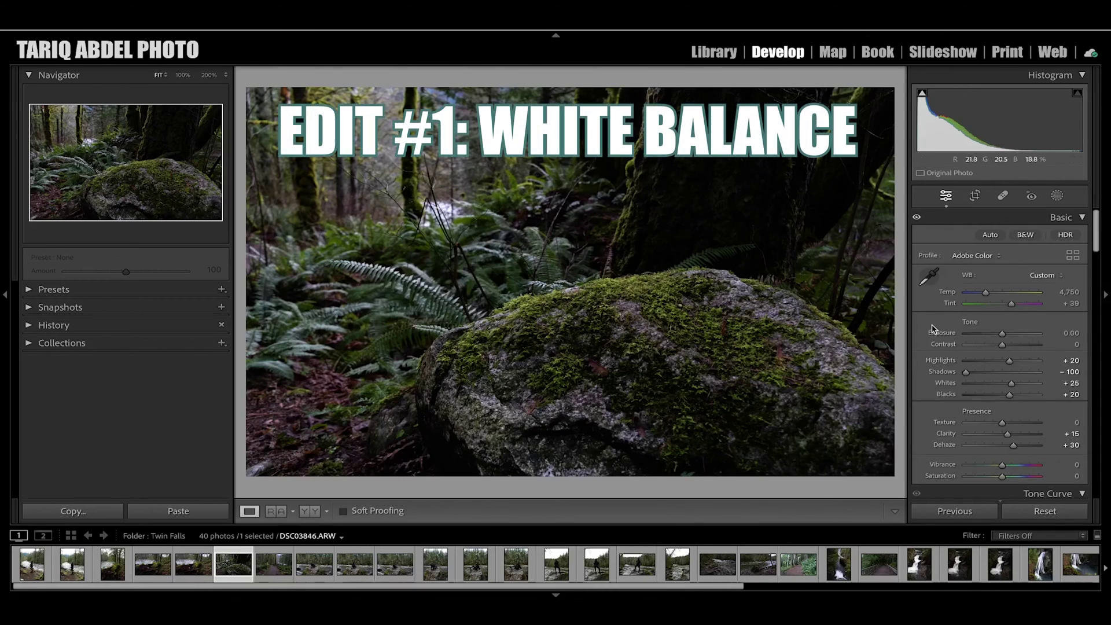
Step: Cool the white balance to Temp 3,981 and reduce the Tint to about +1
left_click_drag(985, 292, 981, 295)
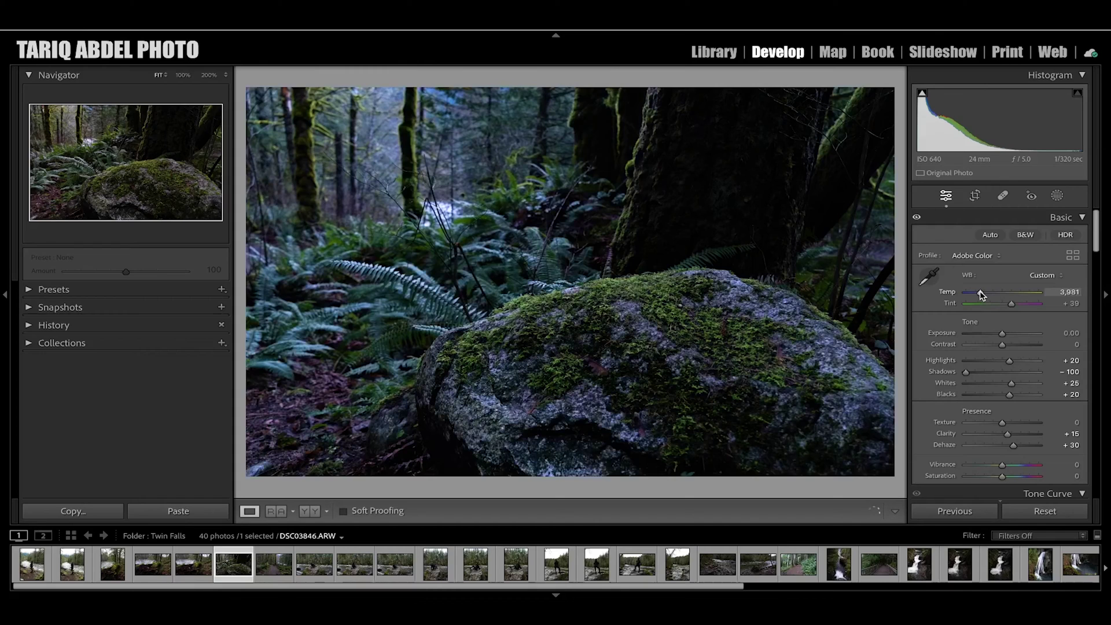
left_click_drag(1012, 306, 1002, 308)
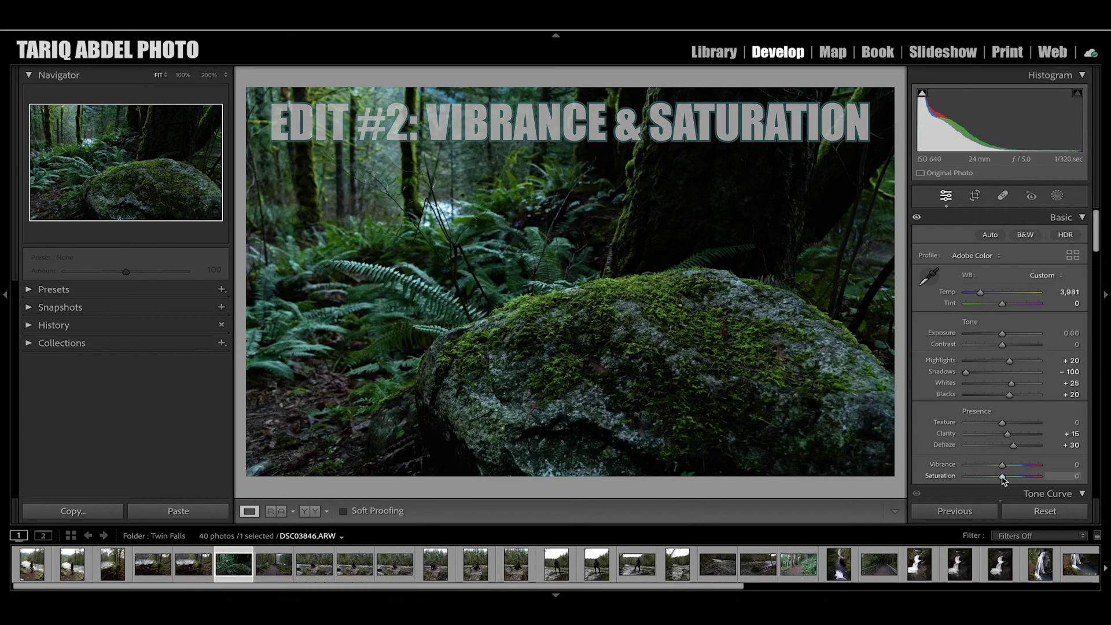
Step: Lower Saturation to -24 and set Vibrance to +25, undoing a trial vibrance drop
left_click_drag(1004, 478, 994, 479)
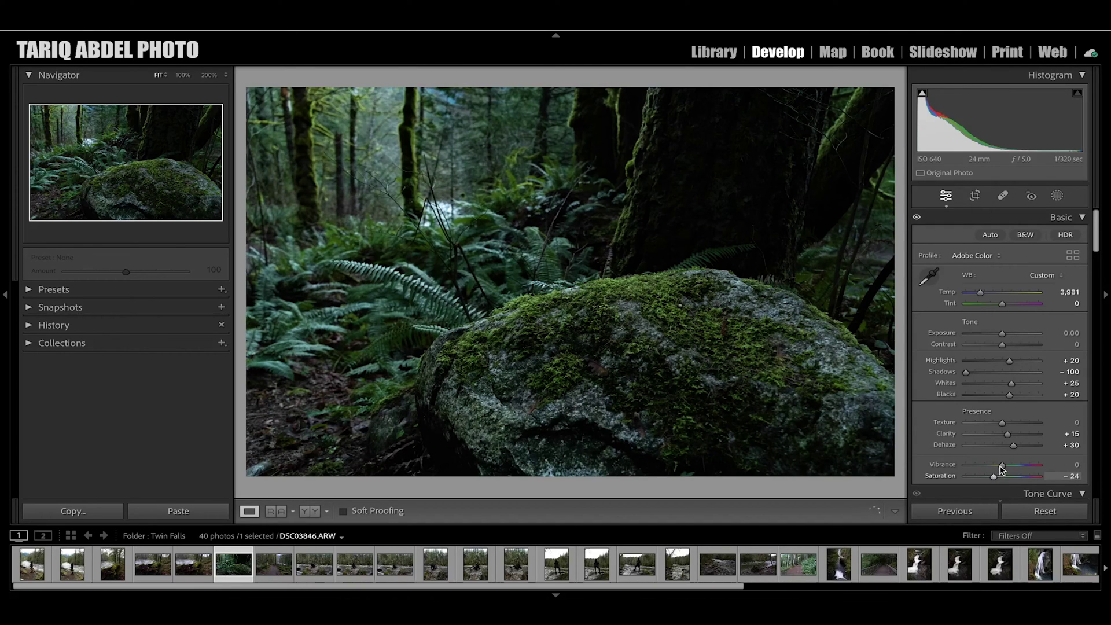
left_click_drag(1002, 468, 1010, 469)
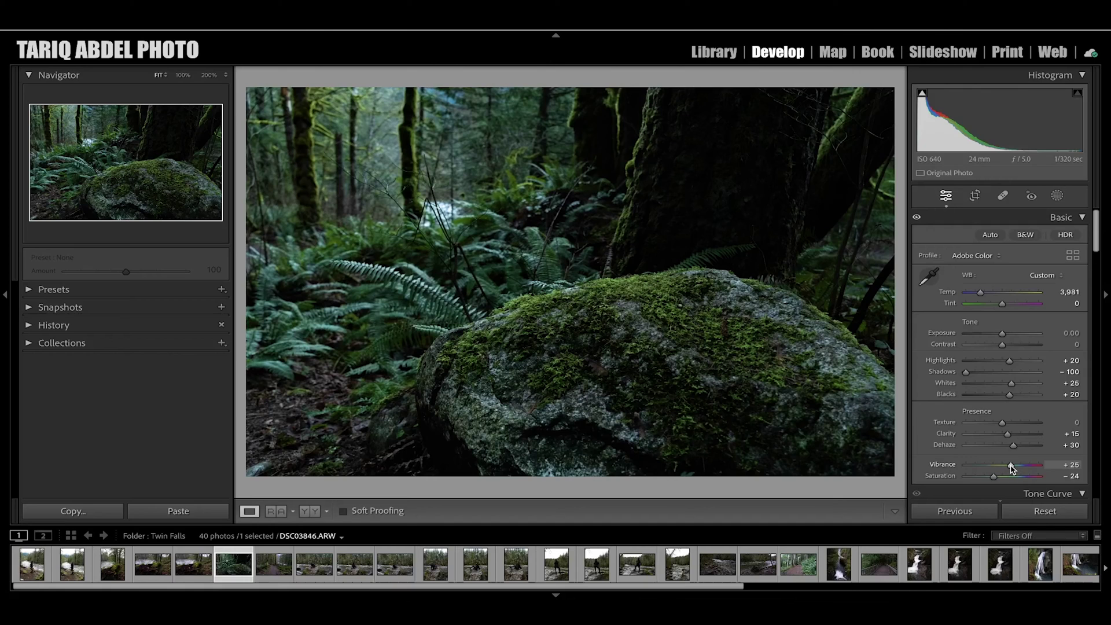
left_click_drag(1011, 468, 977, 469)
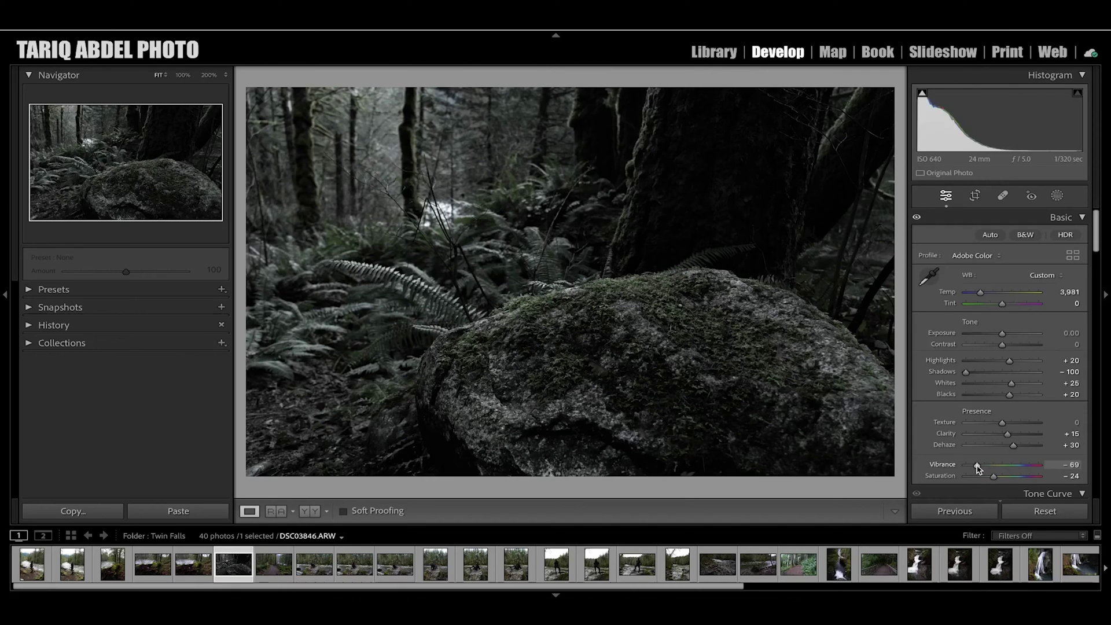
key("ctrl+z")
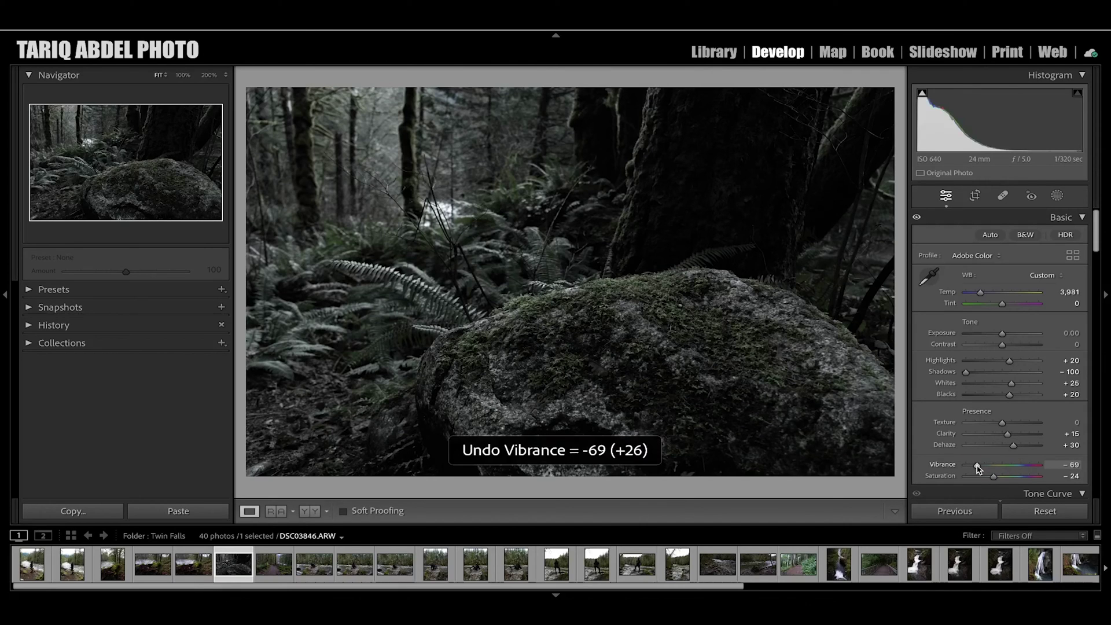
key("ctrl+z")
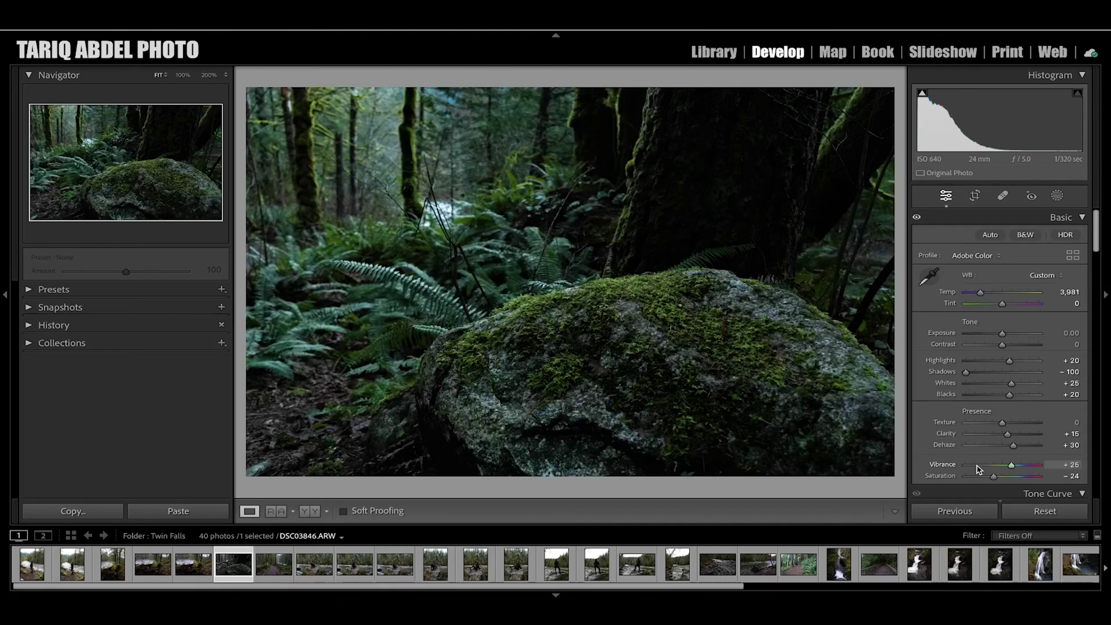
Step: Add midtone points to the Tone Curve and lift the black point to 24/30 for a matte fade
scroll(977, 468, "down", 3)
scroll(975, 465, "down", 5)
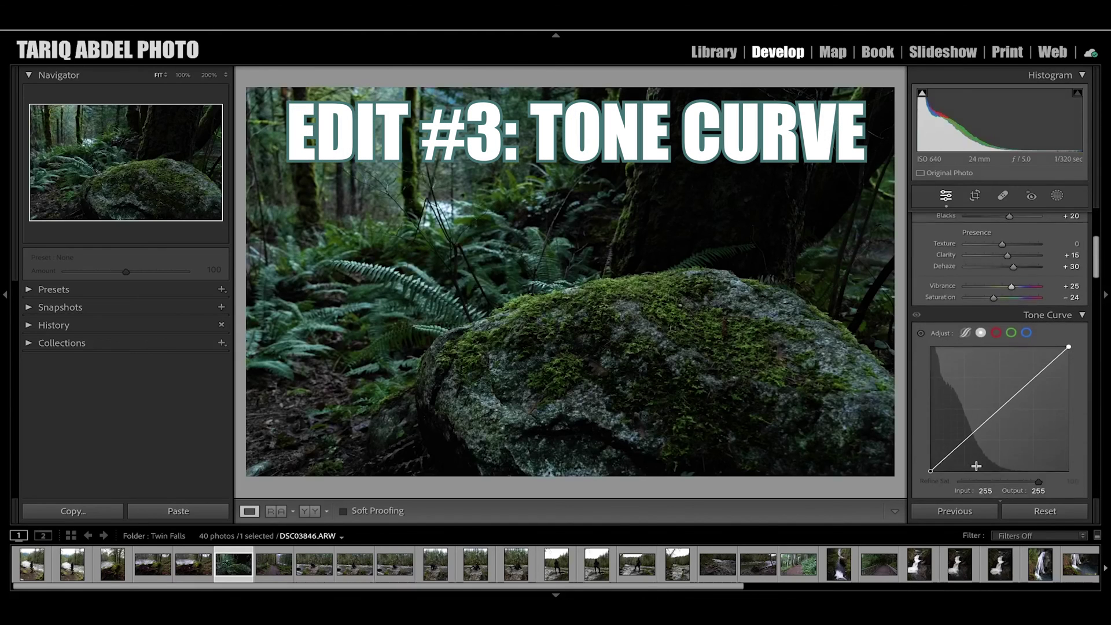
scroll(978, 469, "up", 1)
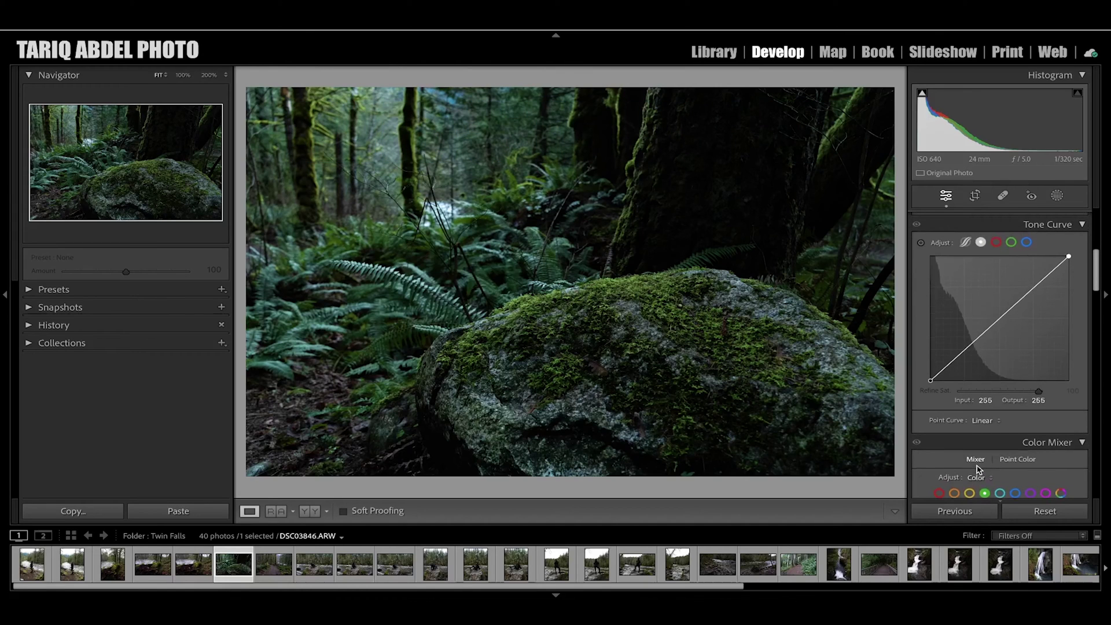
left_click(1016, 299)
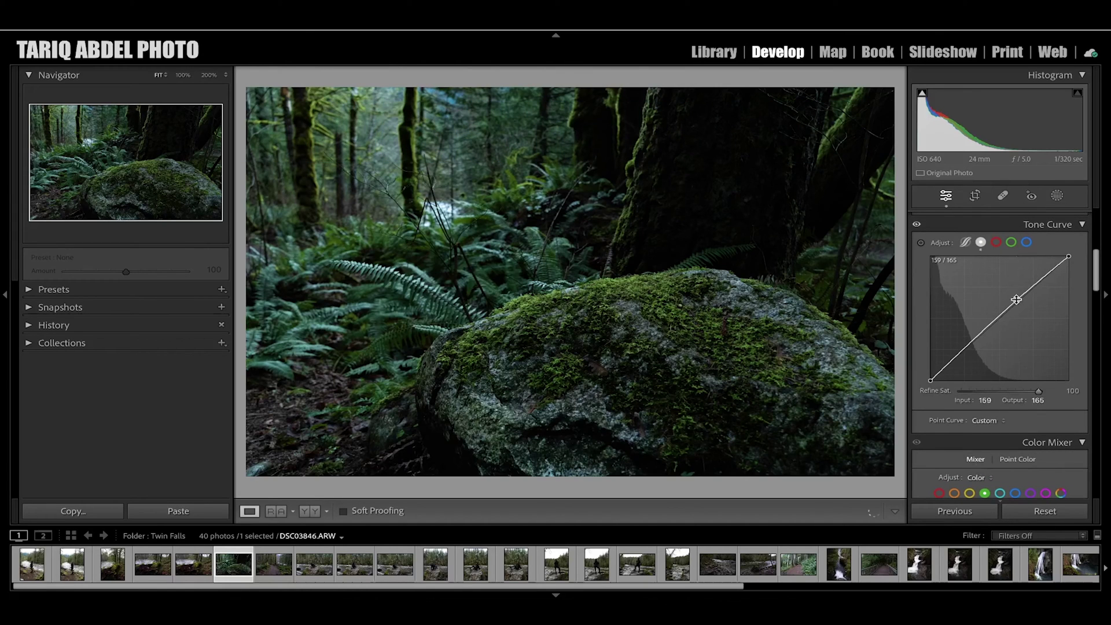
left_click_drag(982, 331, 980, 336)
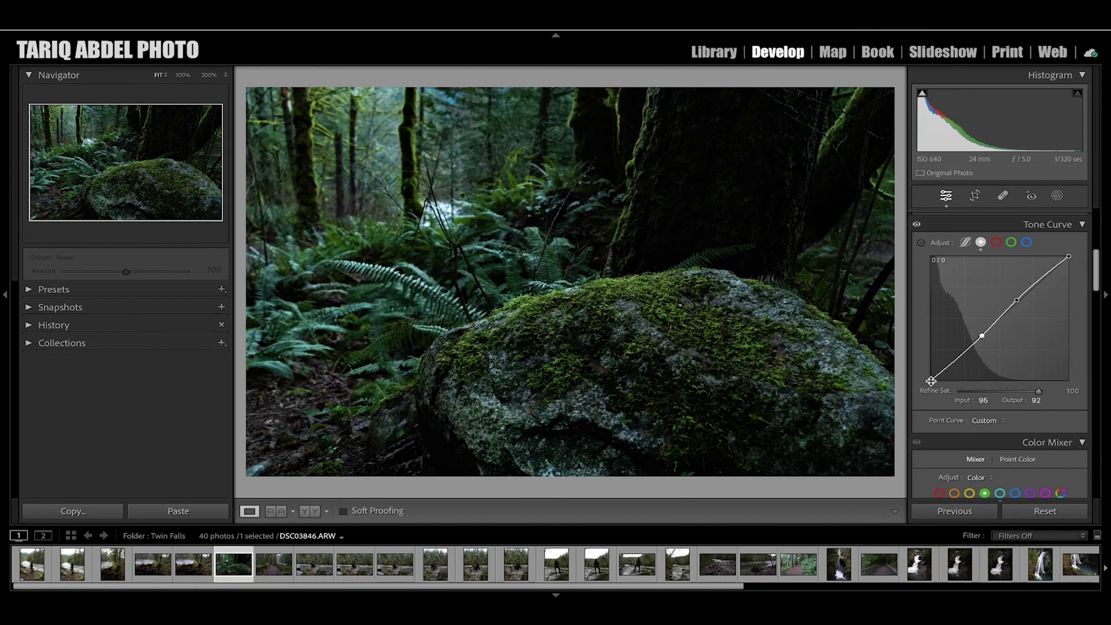
left_click_drag(930, 380, 942, 366)
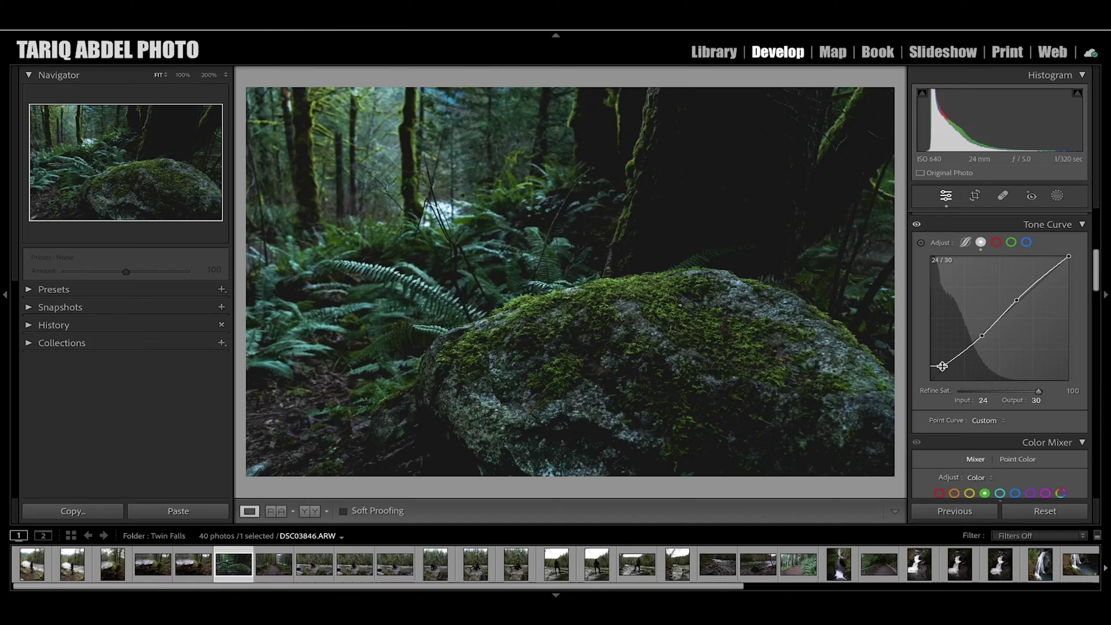
scroll(917, 379, "down", 5)
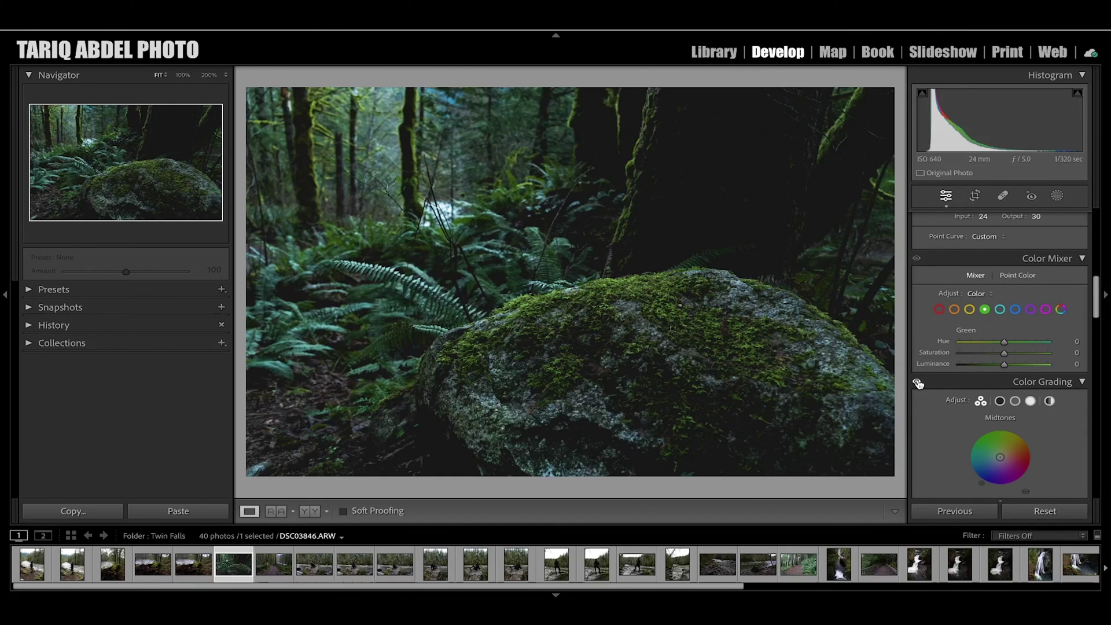
Step: Shift the Yellow hue, set Green to Hue -20, Saturation -10, Luminance -35, and Aqua saturation to -100
left_click(969, 309)
mouse_move(1016, 343)
left_mouse_down()
mouse_move(941, 344)
mouse_move(1017, 343)
mouse_move(995, 354)
mouse_move(1015, 364)
left_mouse_up()
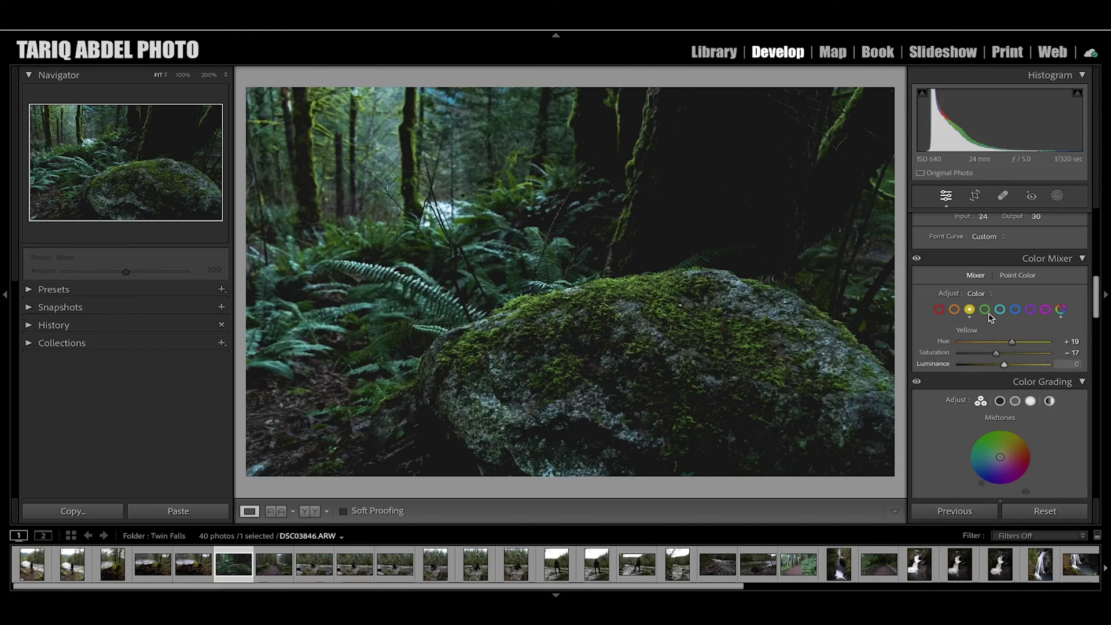
left_click(984, 308)
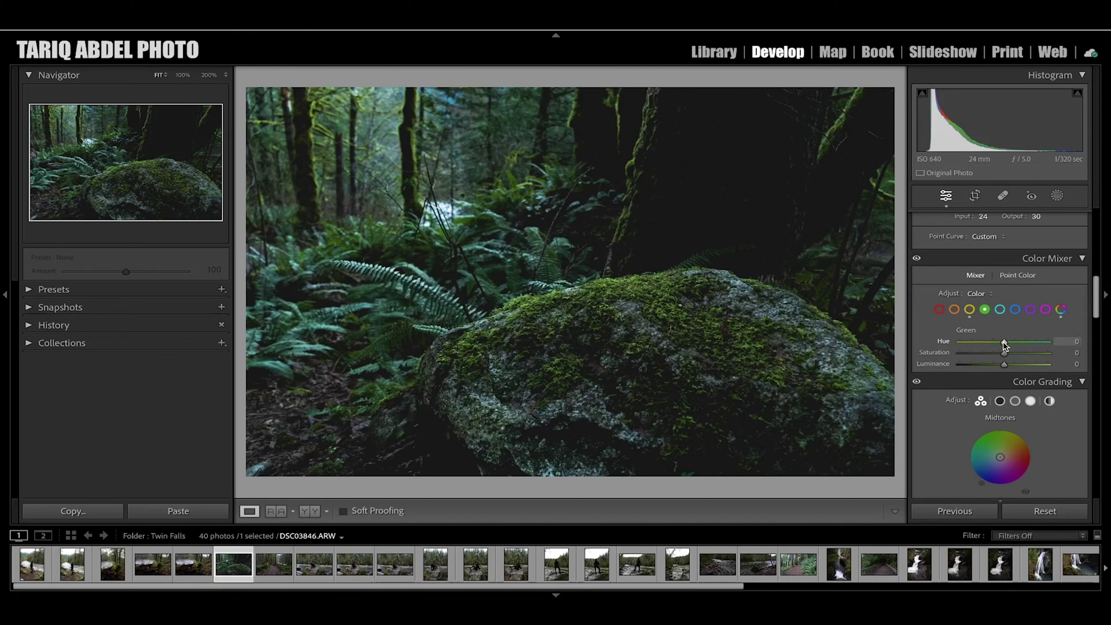
left_click_drag(1002, 342, 989, 367)
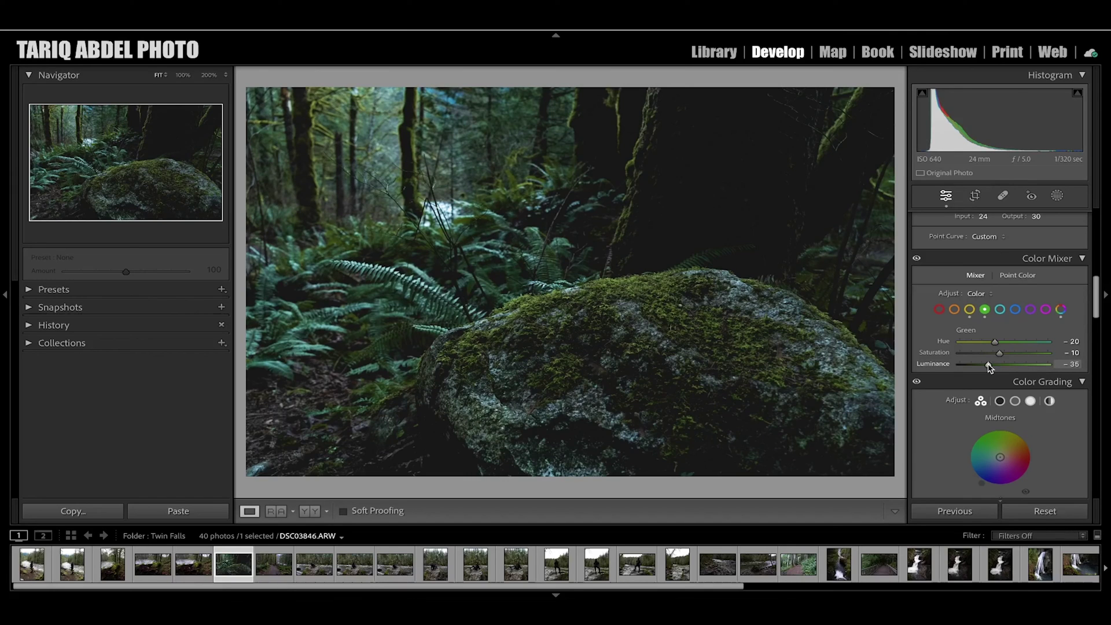
left_click(999, 309)
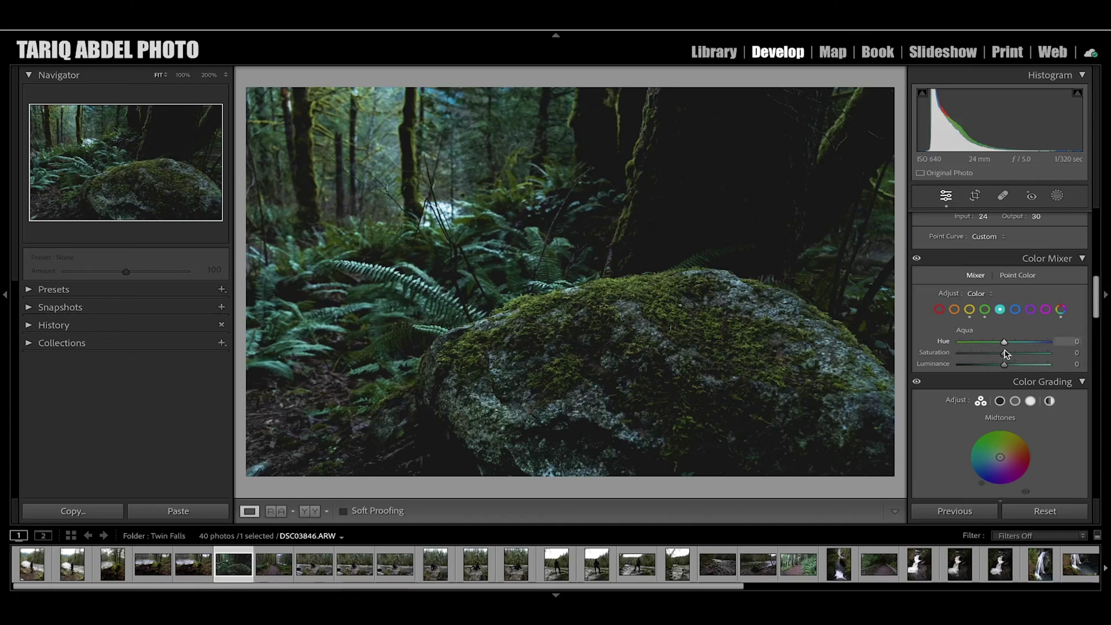
left_click_drag(1003, 353, 924, 360)
Step: Tint the midtones blue in Color Grading at Hue 228, Saturation 41
scroll(924, 359, "down", 5)
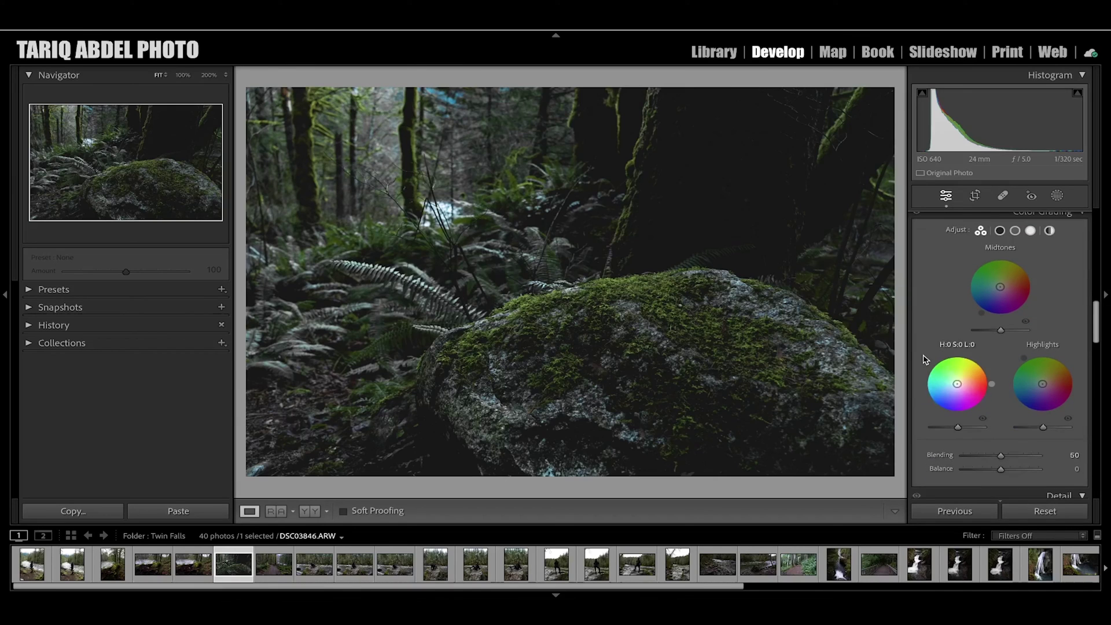
scroll(924, 359, "up", 1)
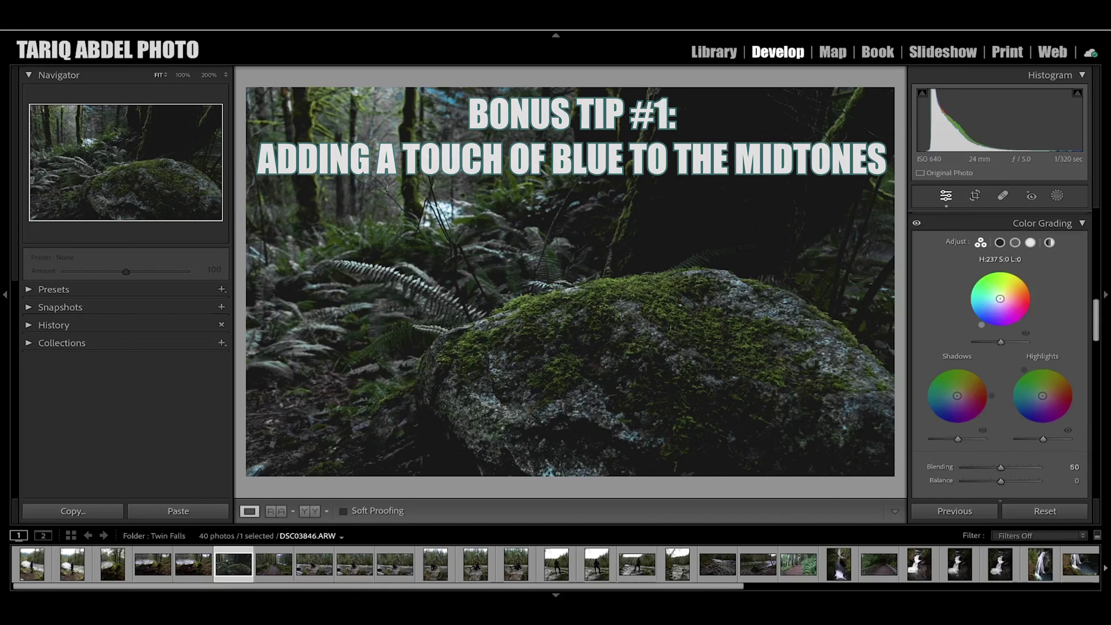
left_click_drag(999, 298, 992, 306)
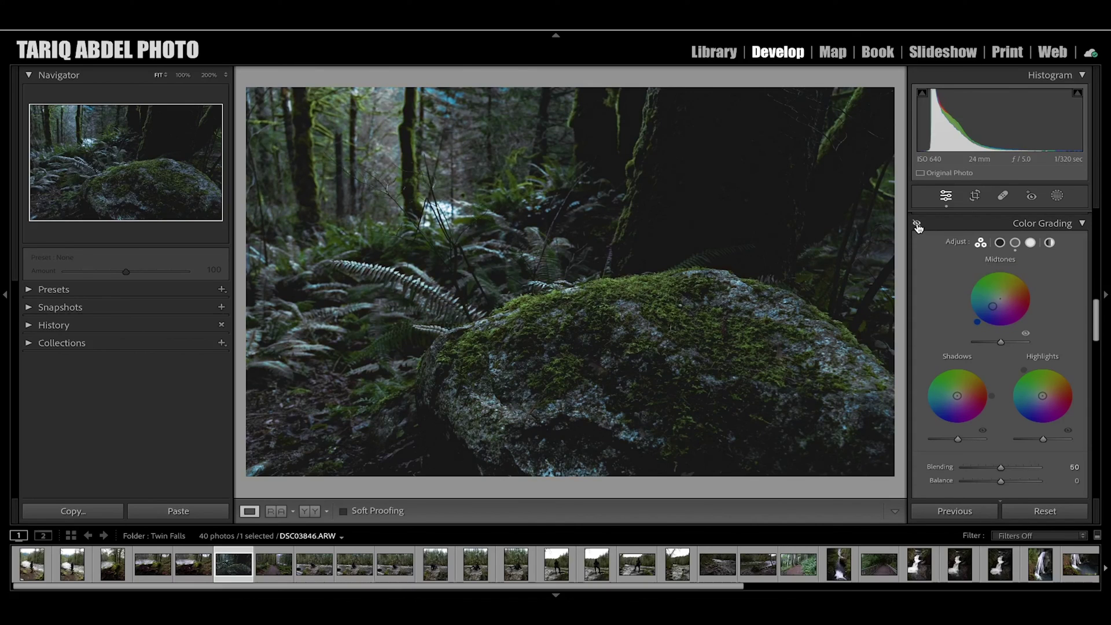
scroll(920, 231, "down", 15)
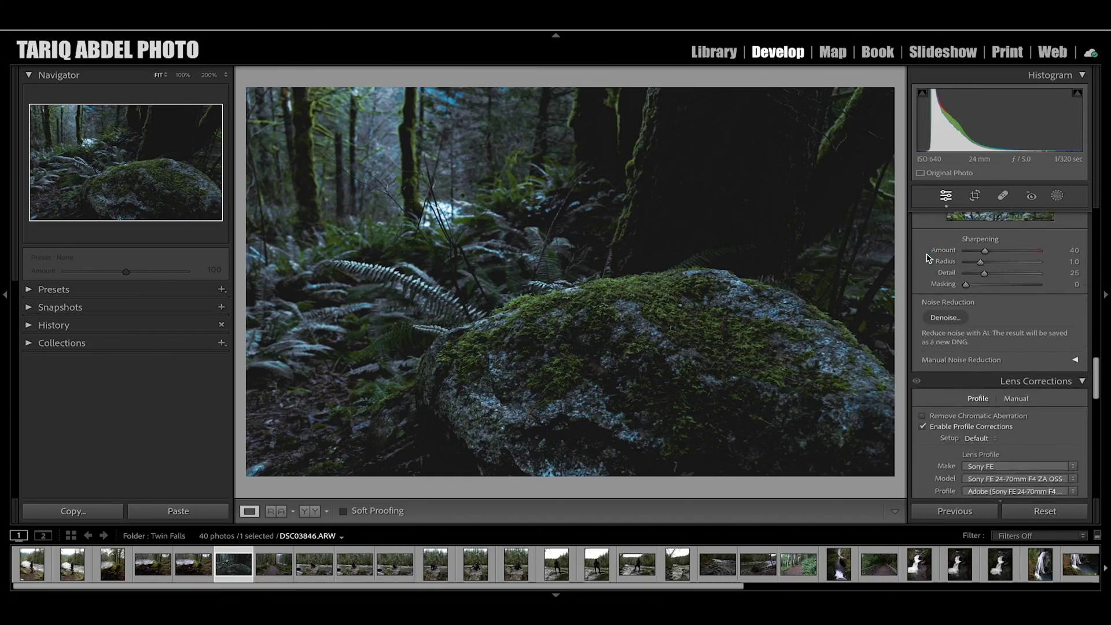
Step: Add a post-crop vignette with Amount -30, Midpoint 100, Roundness +100 and Feather 100
left_click_drag(1001, 281, 1052, 304)
left_click(1050, 292)
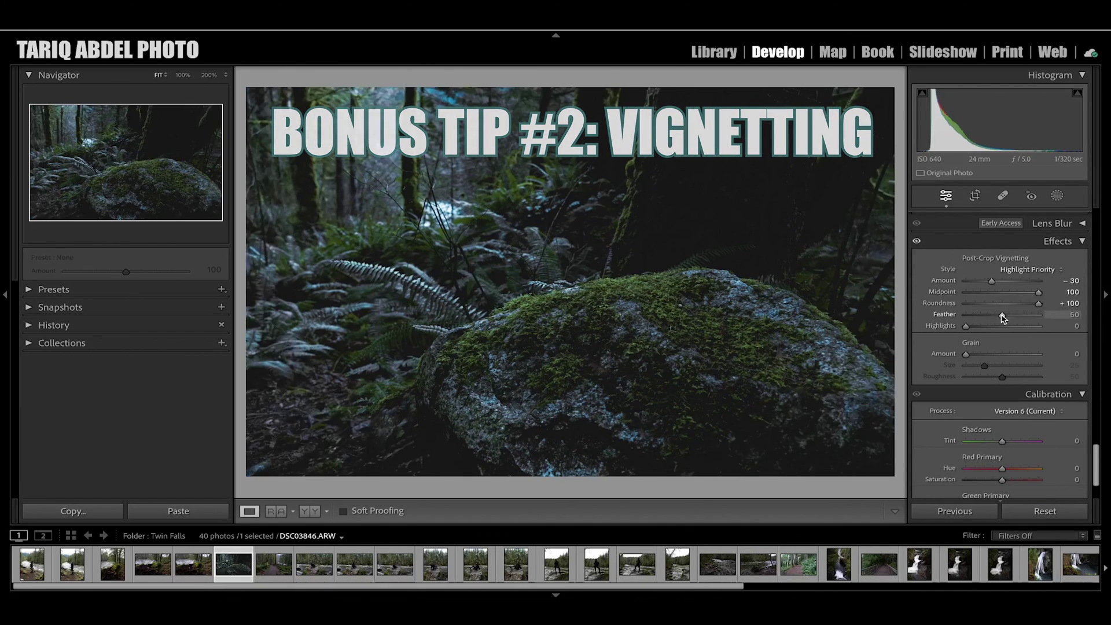
left_click(1053, 314)
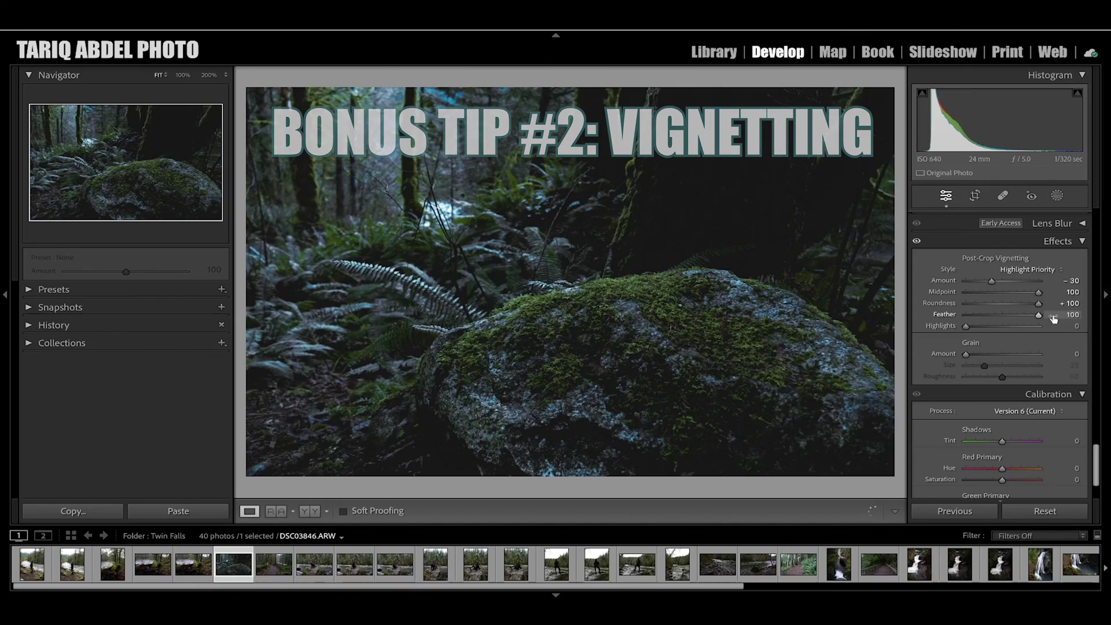
Step: Toggle the Effects panel off and on twice to compare the photo with and without the vignette
left_click(917, 241)
left_click(916, 241)
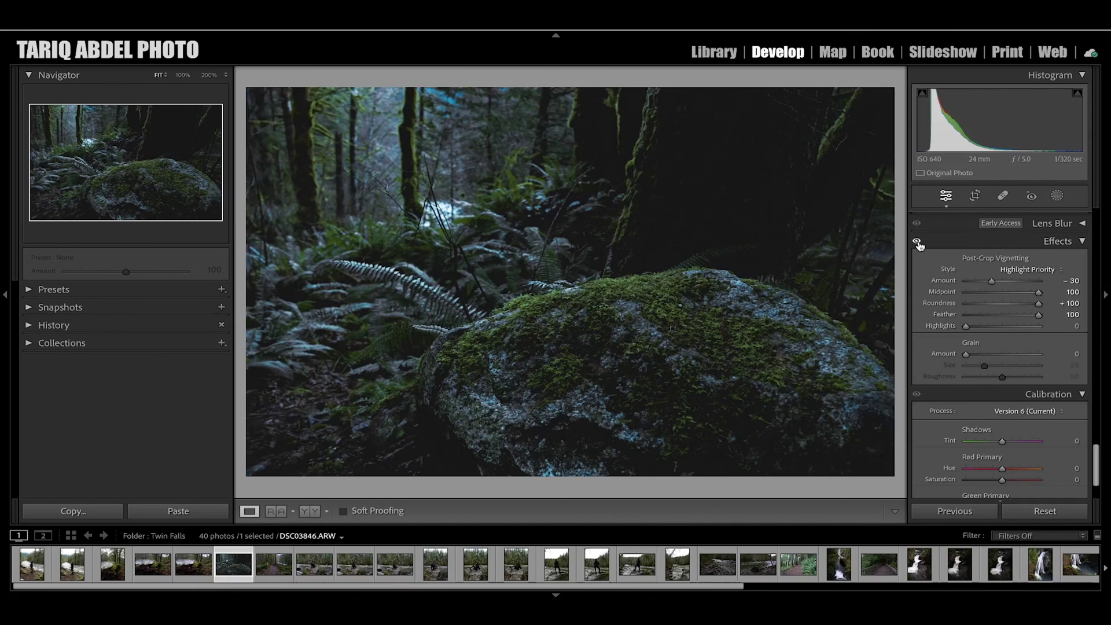
left_click(916, 241)
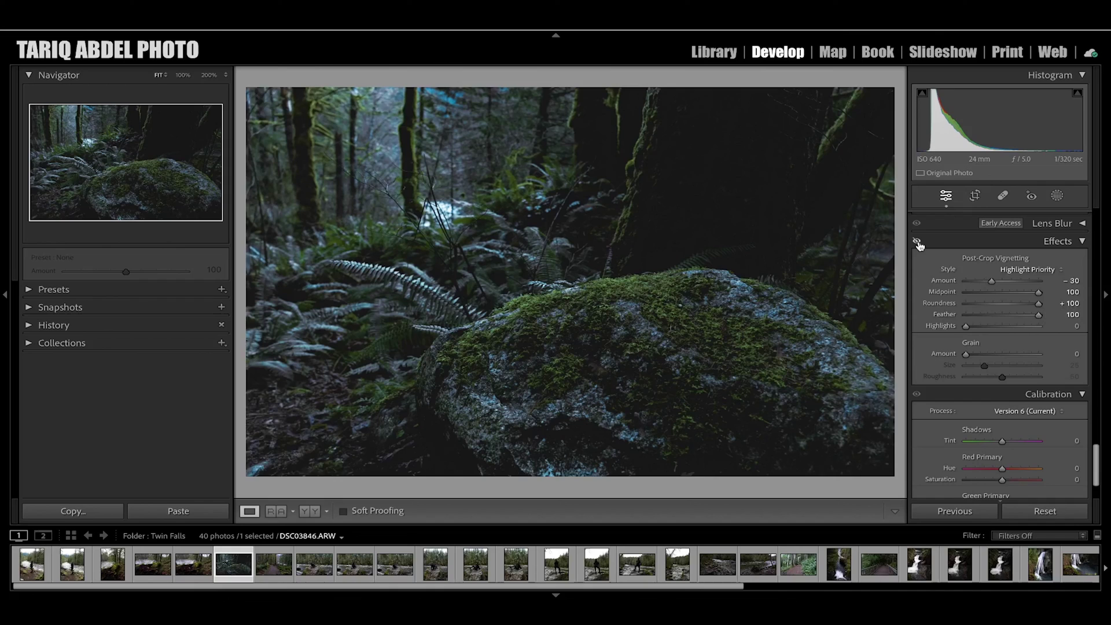
left_click(916, 241)
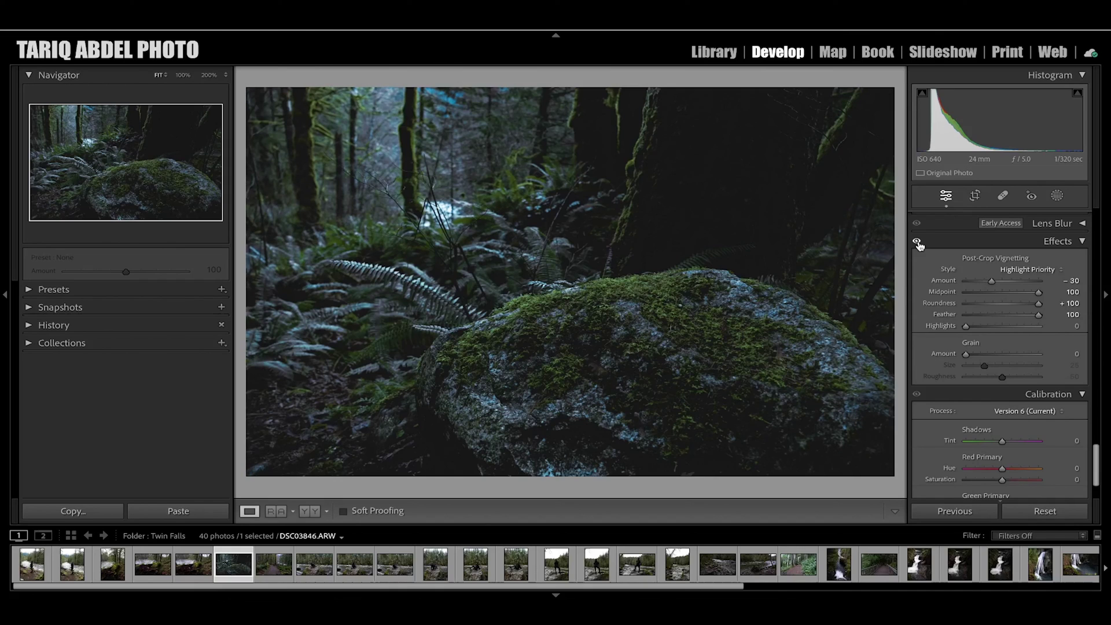
scroll(925, 260, "down", 2)
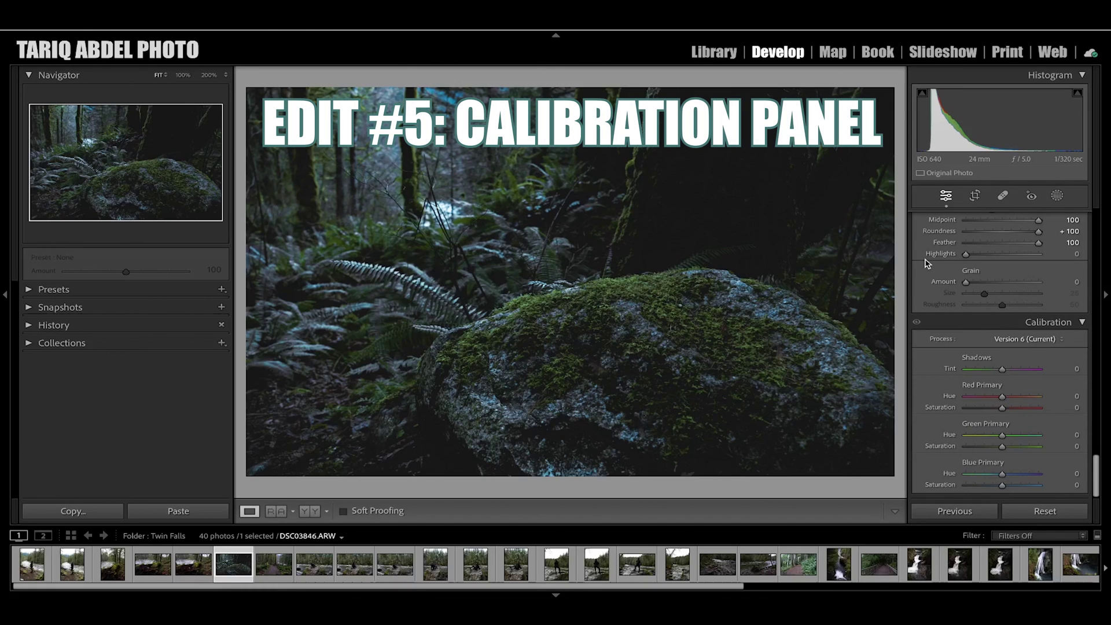
Step: Set the Calibration Red, Green and Blue Primary hues to -100, -35 and -35
left_click_drag(1002, 396, 964, 398)
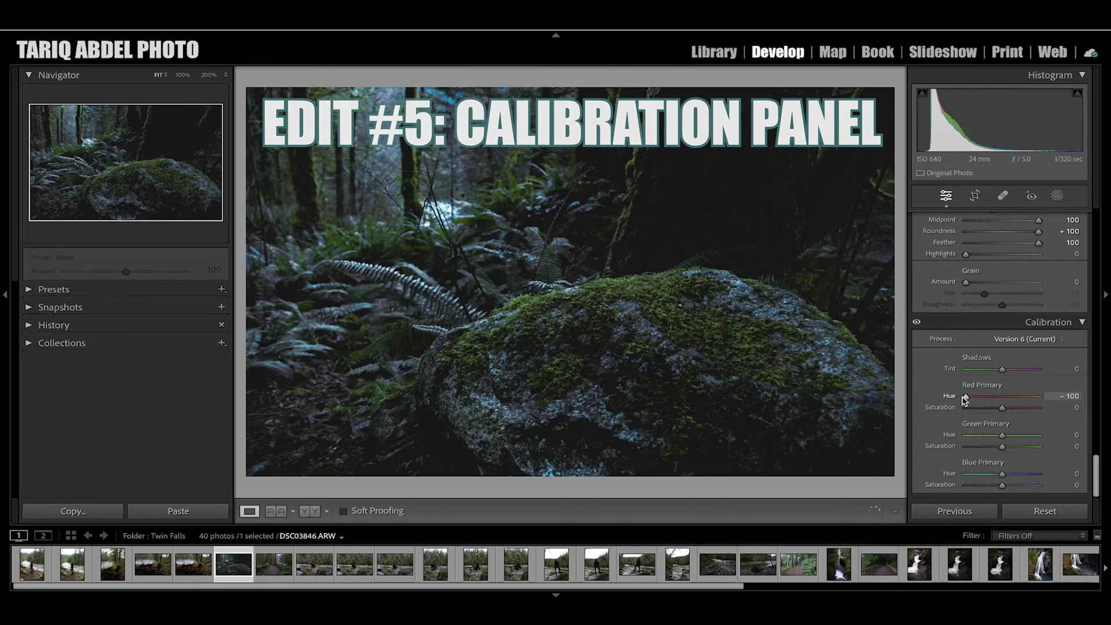
left_click_drag(1001, 434, 990, 435)
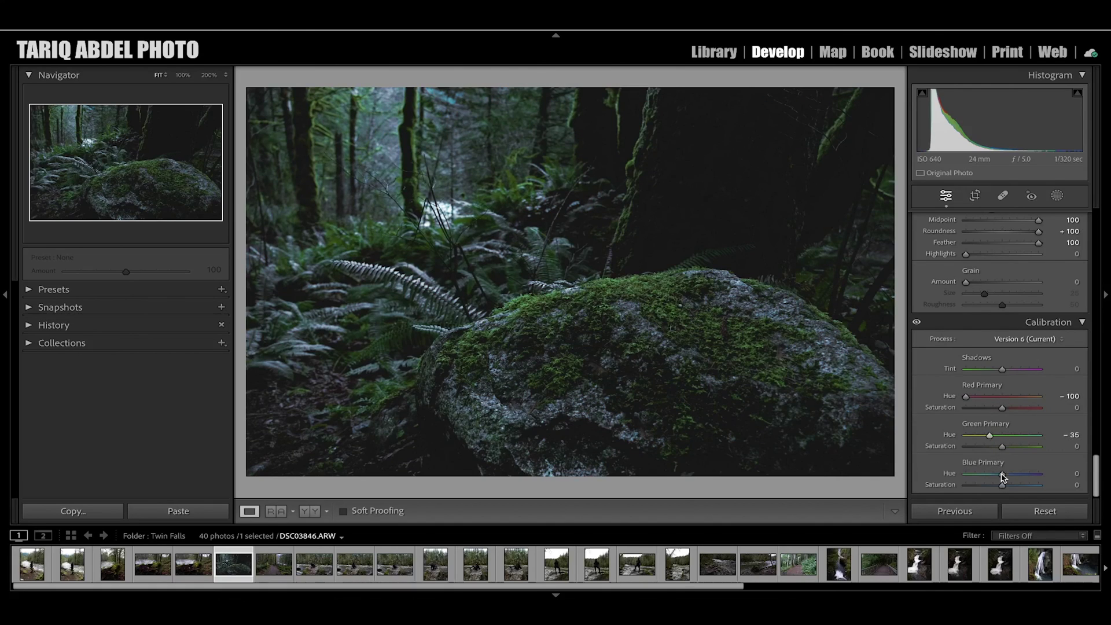
left_click_drag(992, 475, 989, 475)
Step: Crop the photo tighter around the mossy boulder and view before and after side by side
key("r")
mouse_move(249, 89)
left_mouse_down()
mouse_move(279, 105)
mouse_move(267, 100)
left_mouse_up()
key("Return")
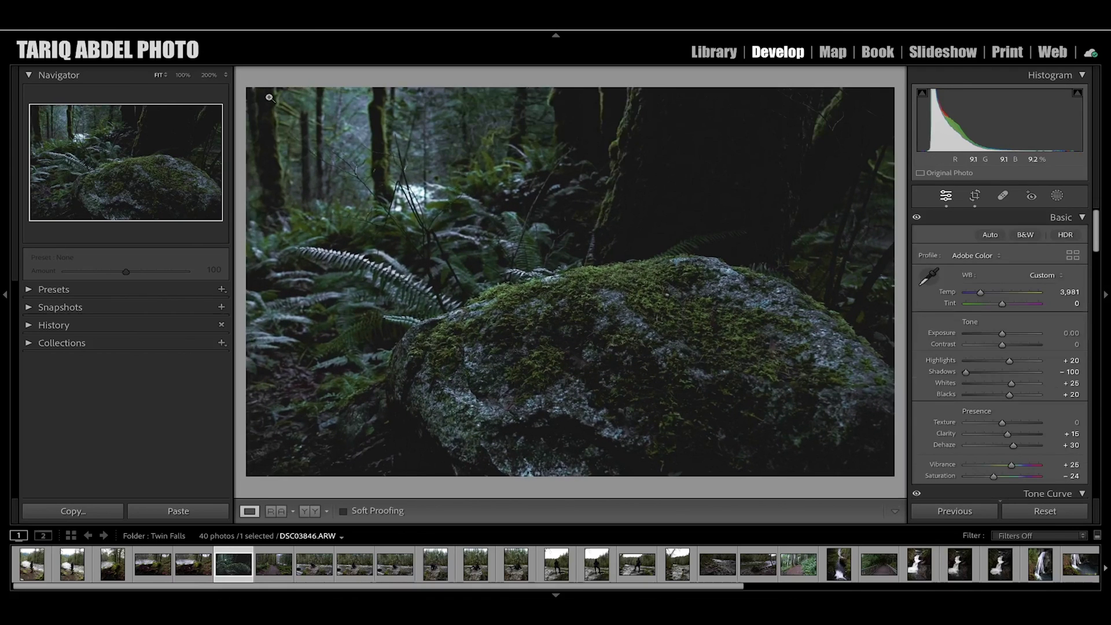
left_click(310, 511)
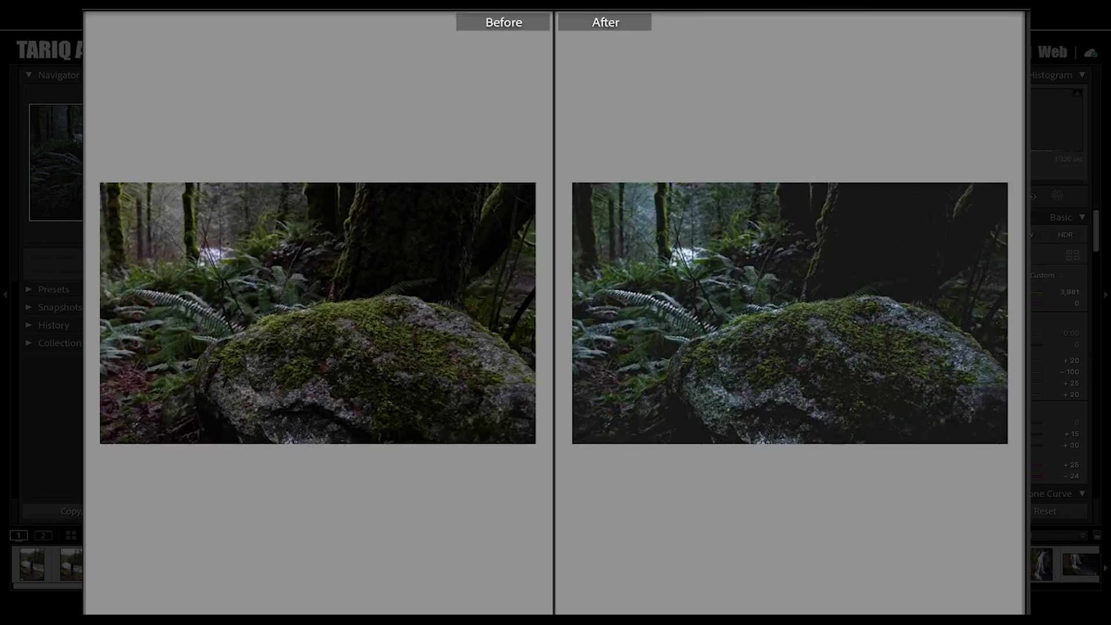